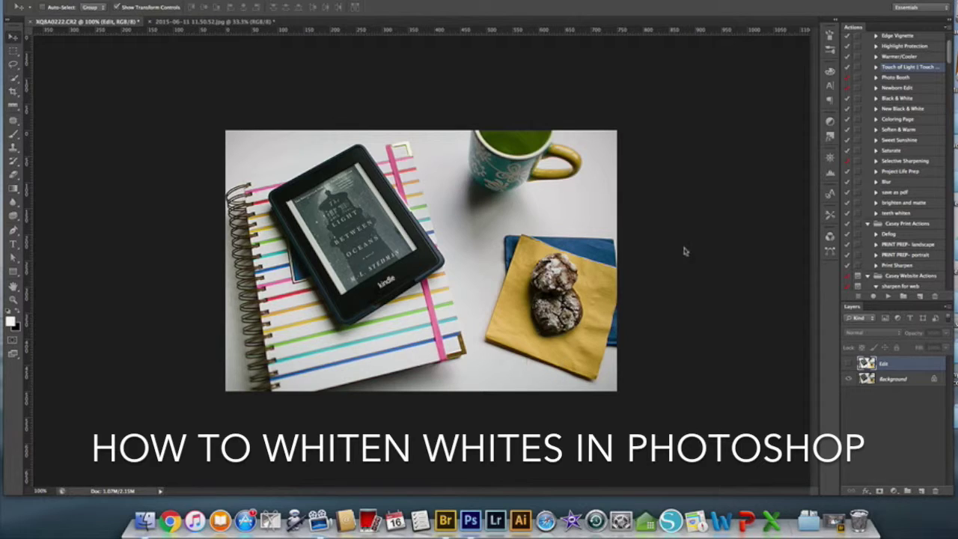
Toggle the Edit layer's visibility to compare before and after, and remove that layer from the notebook photo.
click(849, 365)
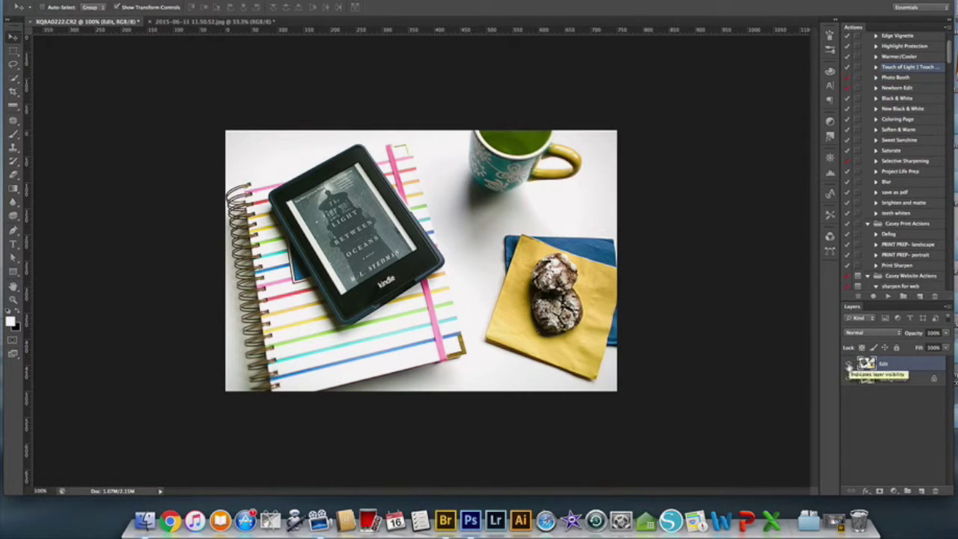
click(848, 365)
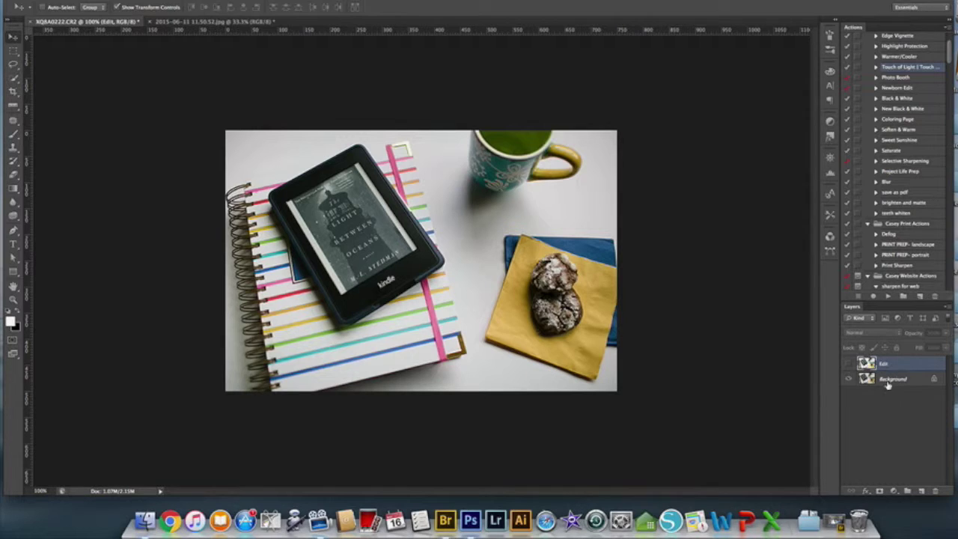
key(Delete)
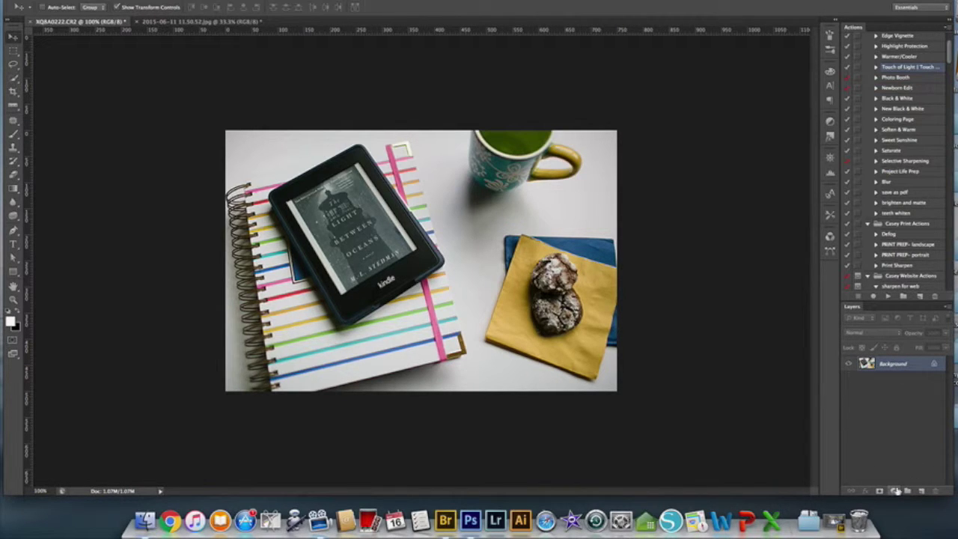
Add a Levels adjustment layer to the notebook photo and lower its white input level to 224.
click(895, 490)
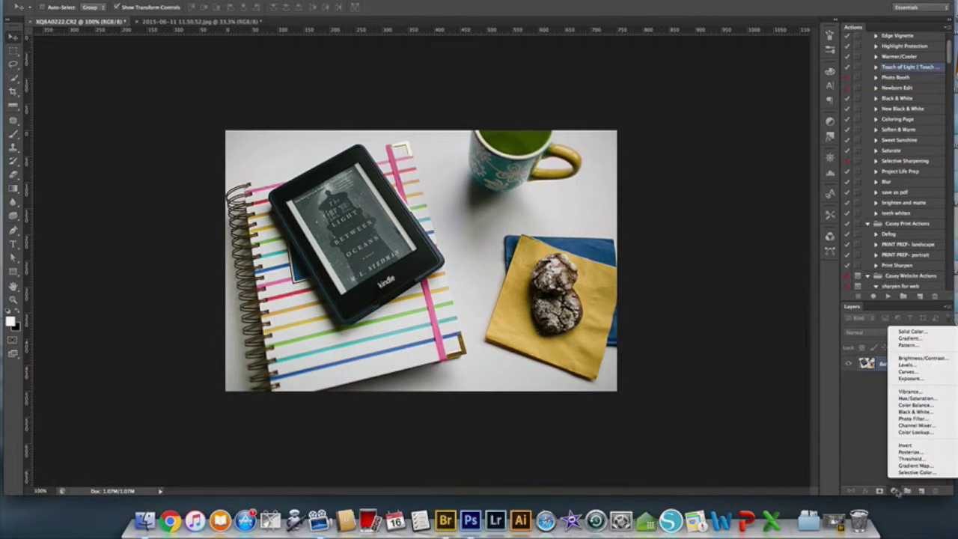
click(908, 365)
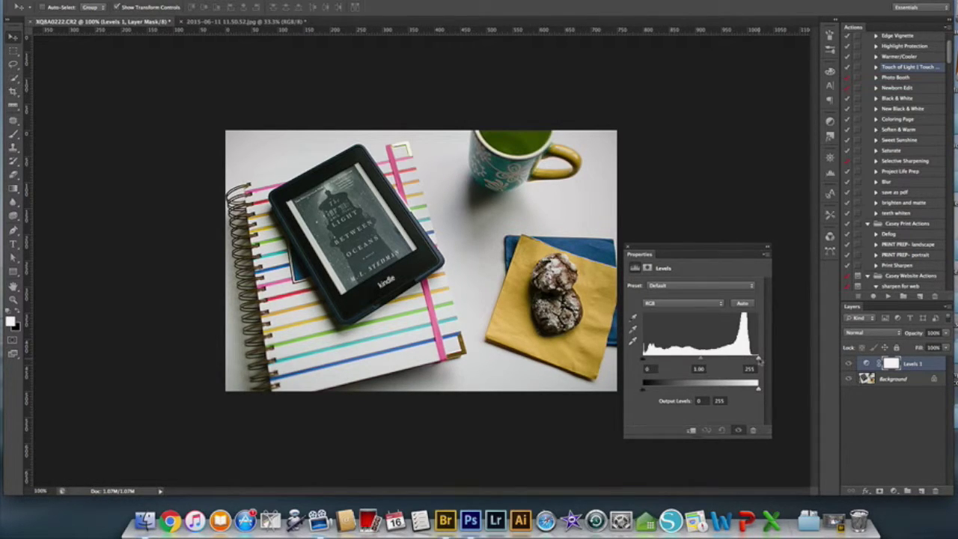
drag(758, 360, 747, 359)
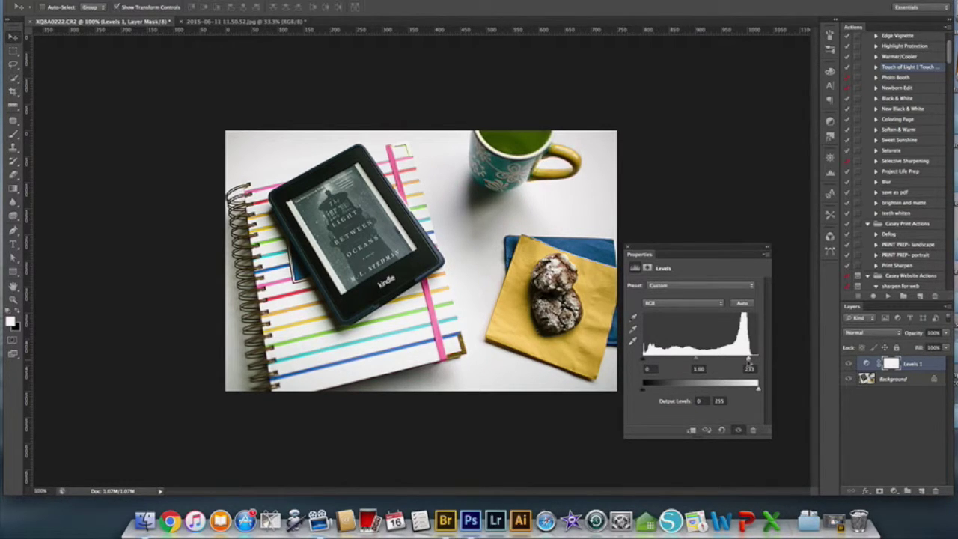
drag(748, 361, 745, 360)
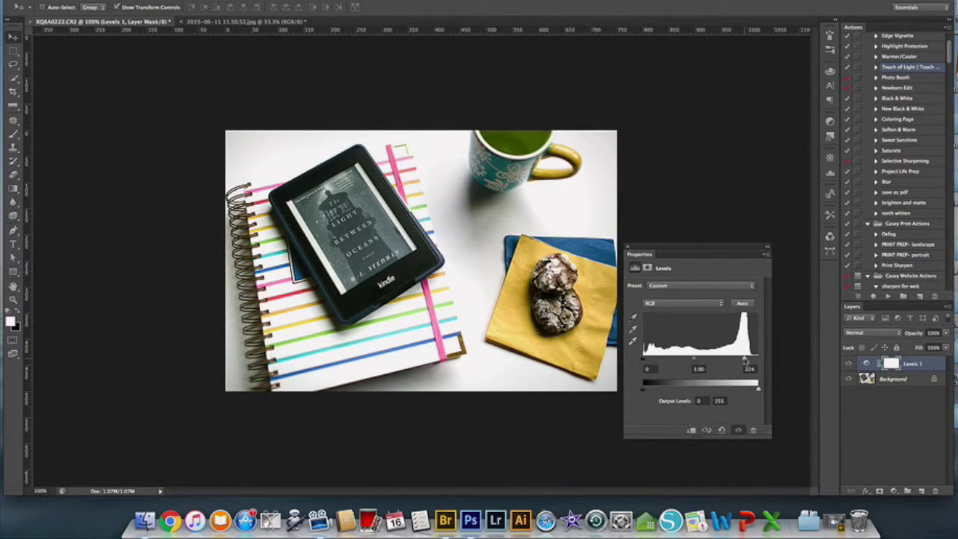
click(627, 246)
Compare the photo with and without the Levels adjustment, and merge that adjustment into the Background.
click(850, 364)
click(849, 364)
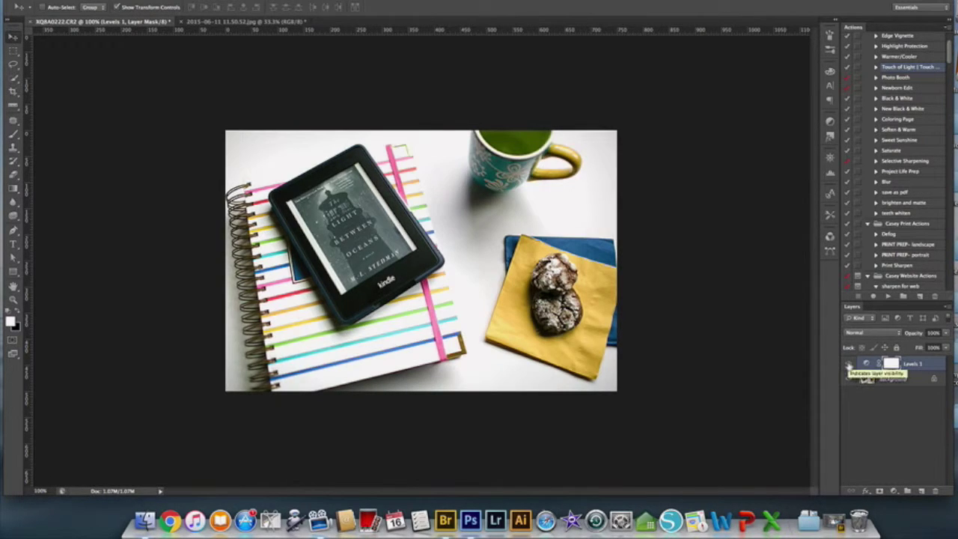
click(849, 364)
click(848, 364)
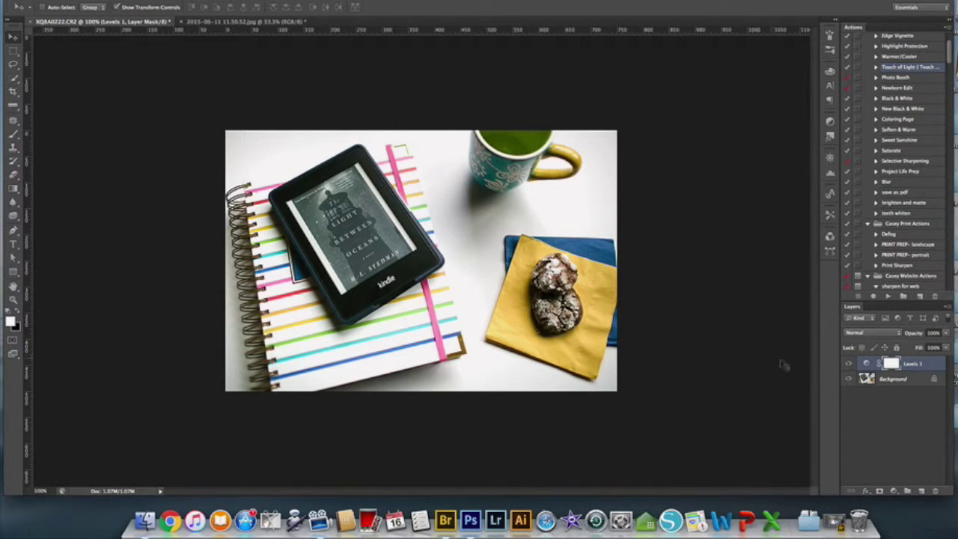
double_click(866, 363)
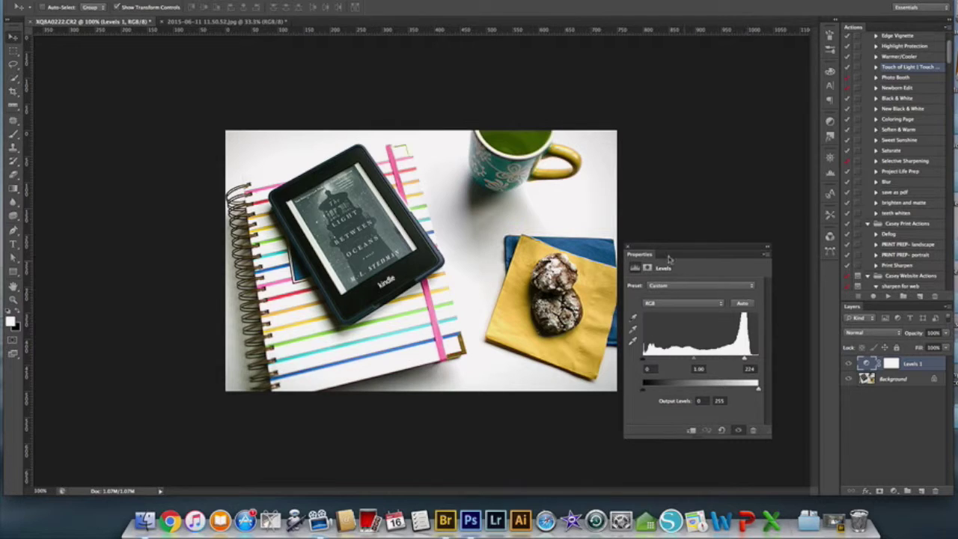
click(627, 245)
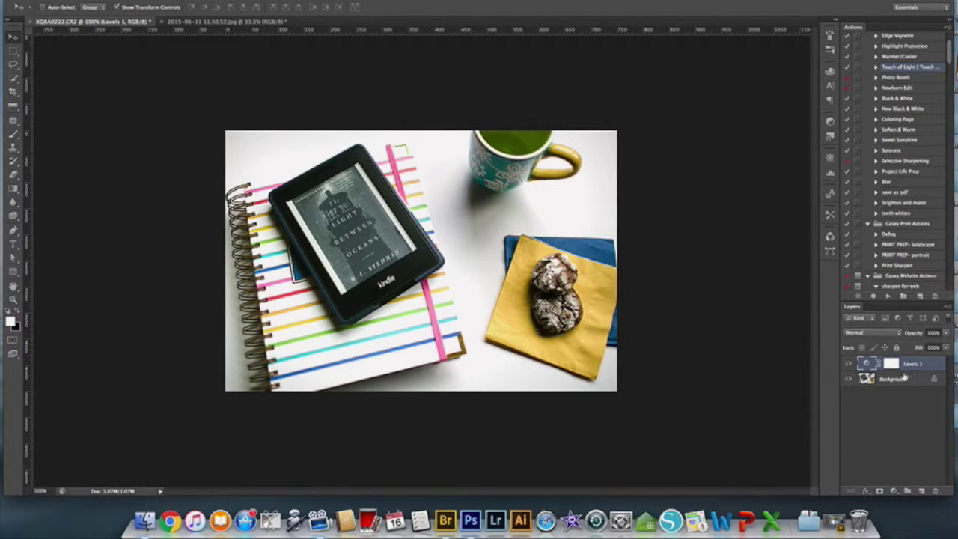
key(Delete)
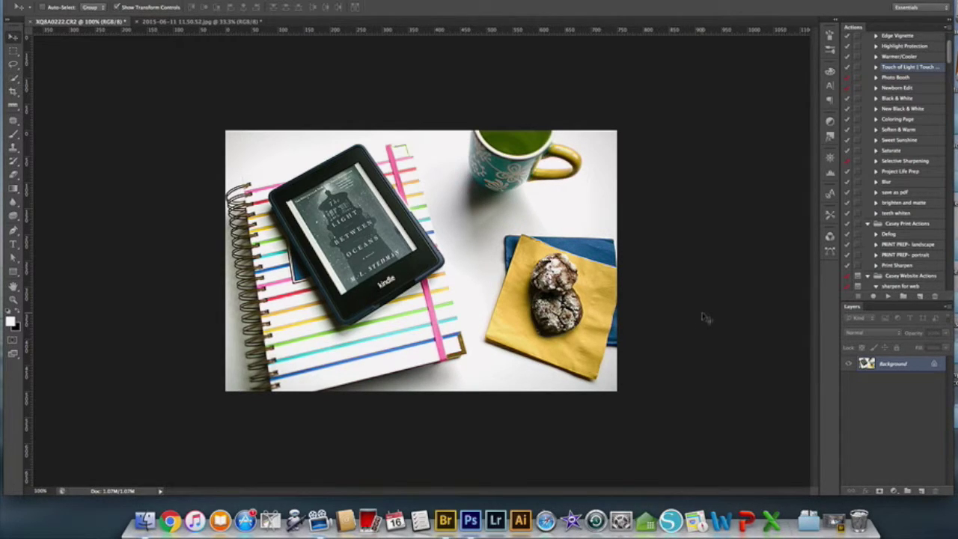
Duplicate the Background layer and sharpen the copy with Unsharp Mask at amount 320%, radius 0.2 pixels and threshold 0.
key(super+j)
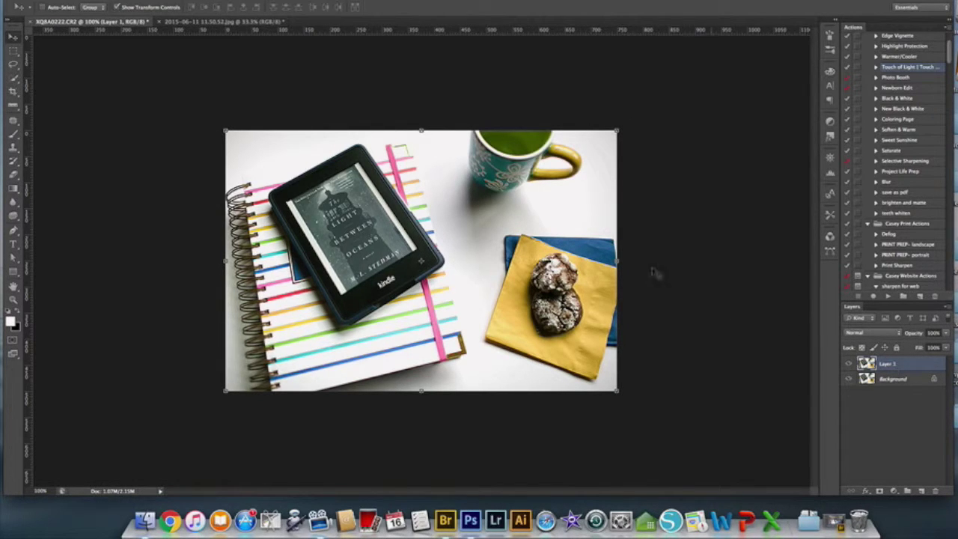
click(254, 0)
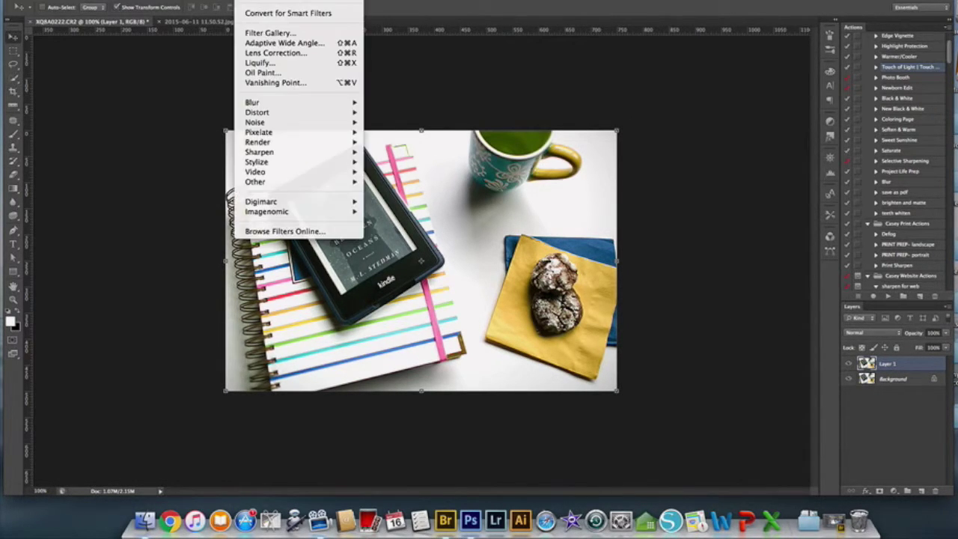
mouse_move(259, 152)
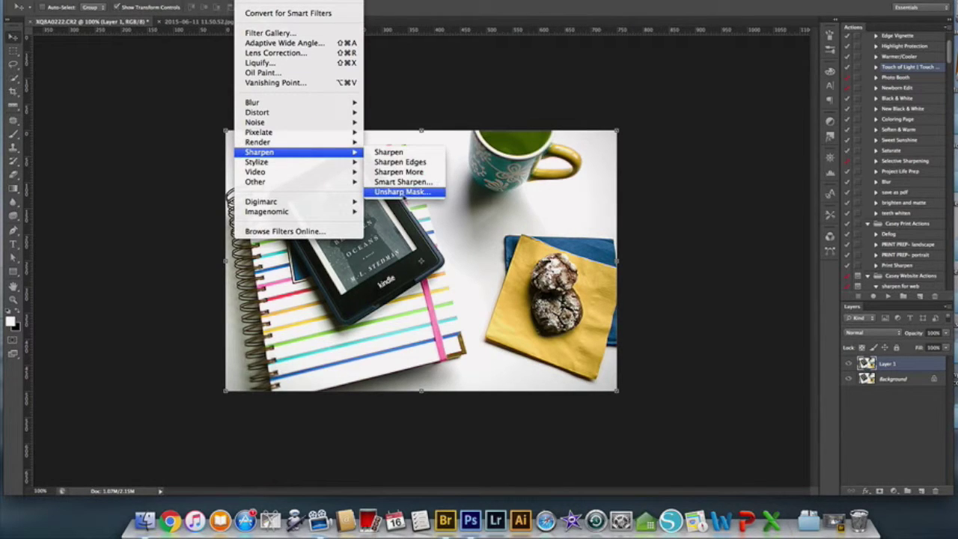
click(404, 191)
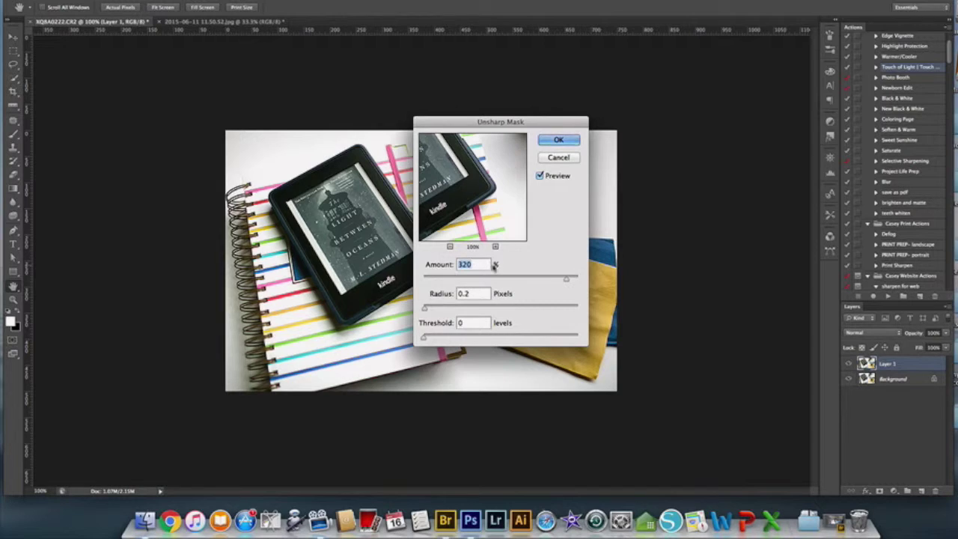
click(478, 263)
double_click(478, 263)
click(478, 263)
double_click(480, 293)
click(480, 294)
click(558, 141)
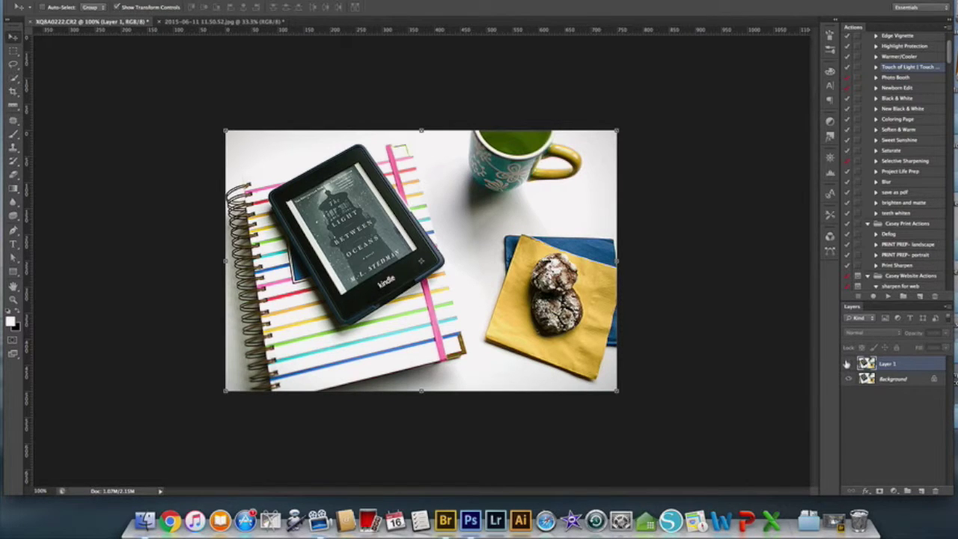
Toggle the sharpened layer's visibility to compare the photo with and without sharpening.
click(846, 364)
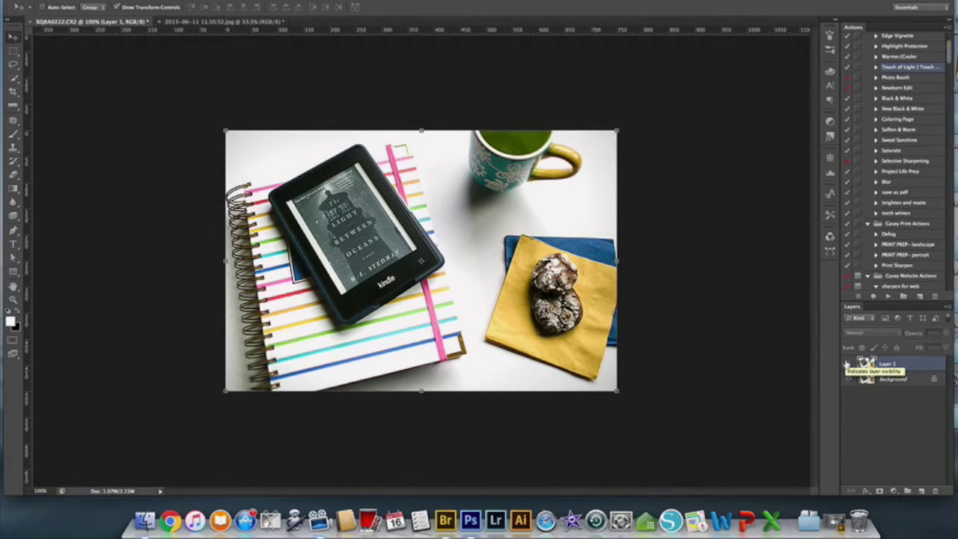
click(846, 363)
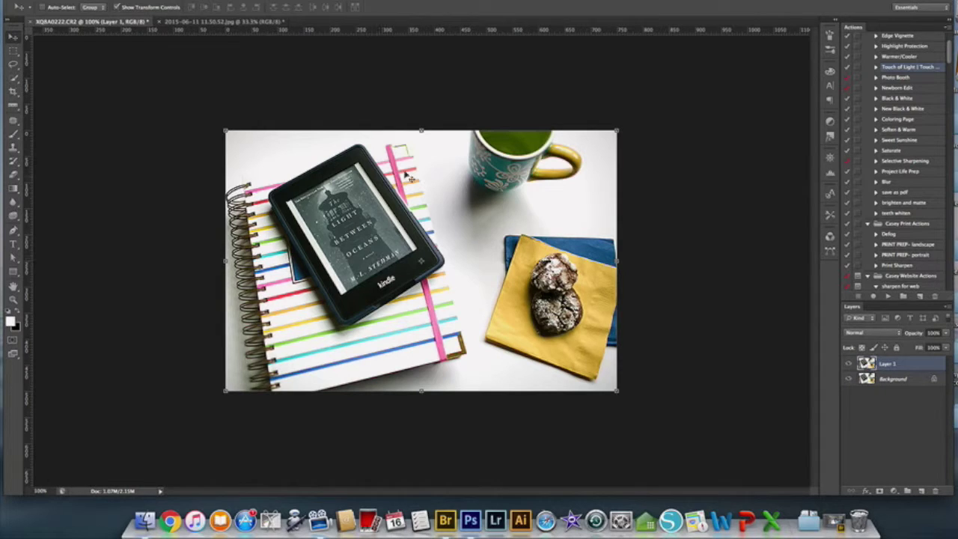
click(846, 363)
Review the notebook photo's Save for Web settings and leave without saving.
click(86, 1)
click(121, 122)
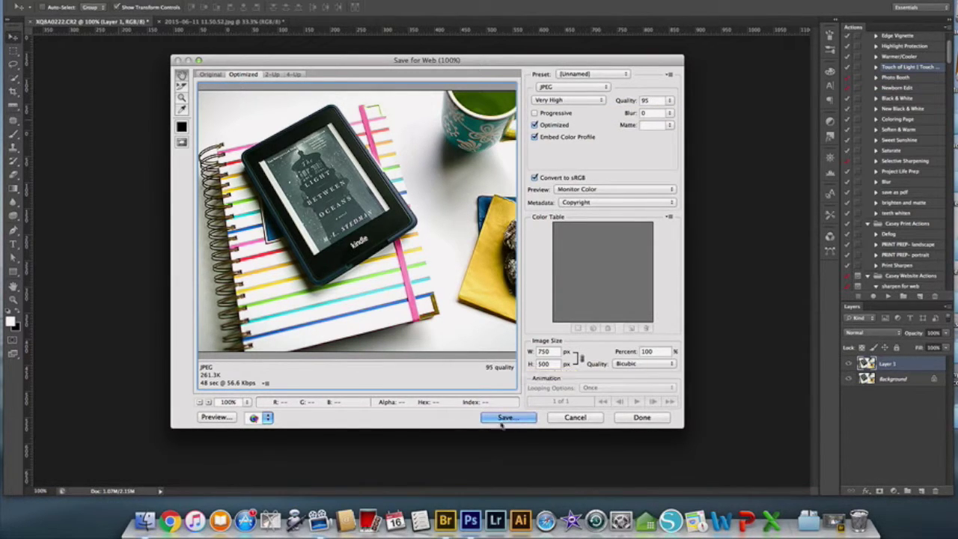
click(582, 417)
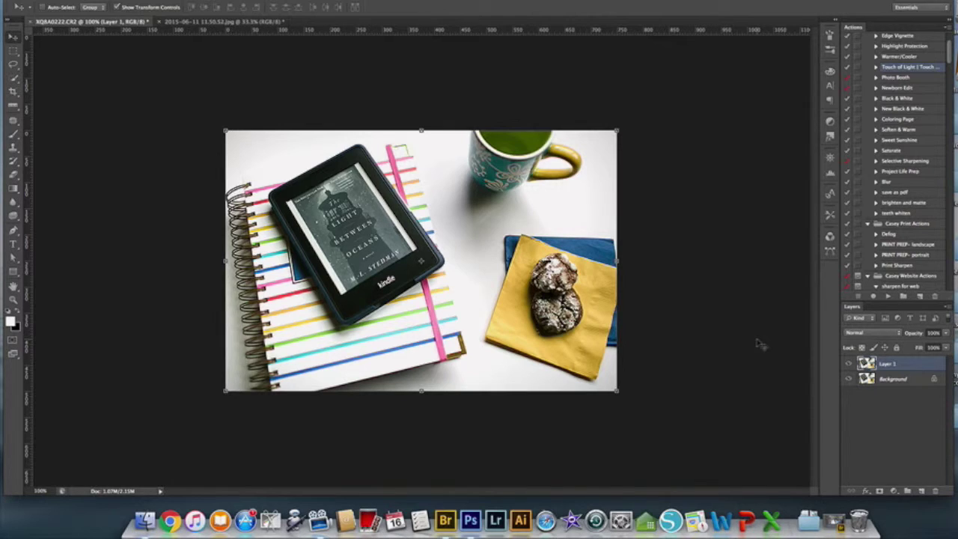
Switch to the lake photo 2015-06-11 11.50.52.jpg.
click(212, 23)
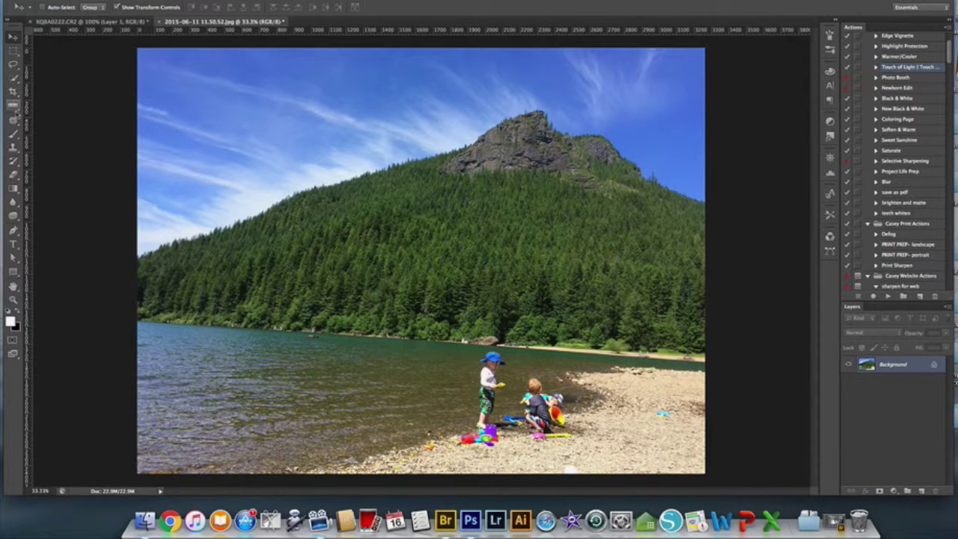
Try to straighten the lake photo by rotating it within a 12 by 8 inch crop, and undo the crop.
click(15, 93)
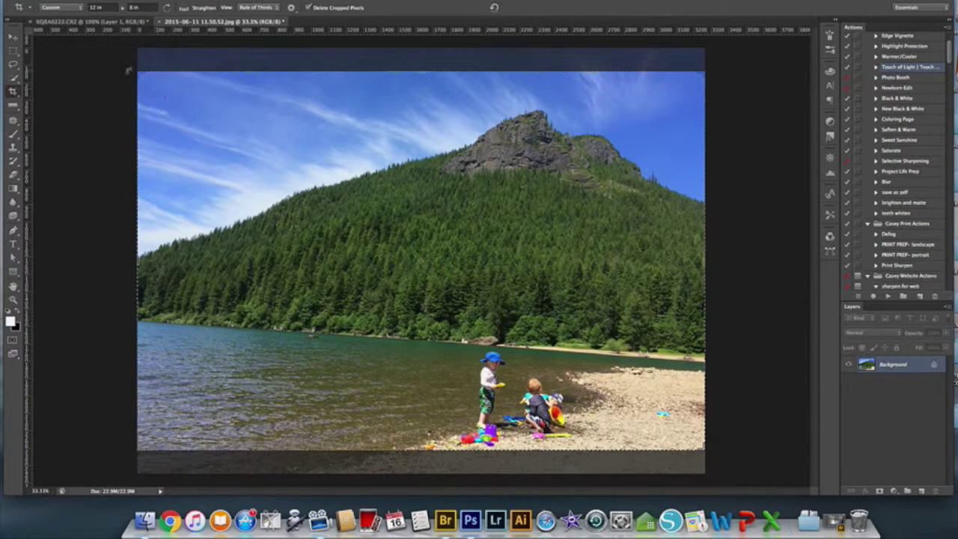
drag(128, 69, 109, 88)
key(Return)
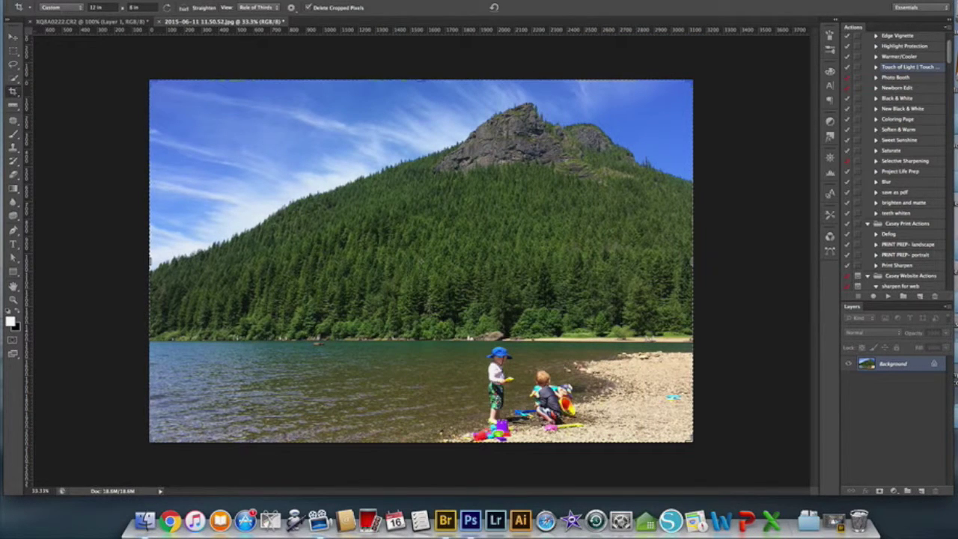
key(super+z)
Measure the tilted far shoreline of the lake with a Ruler line about 2606 pixels long.
click(13, 106)
click(17, 107)
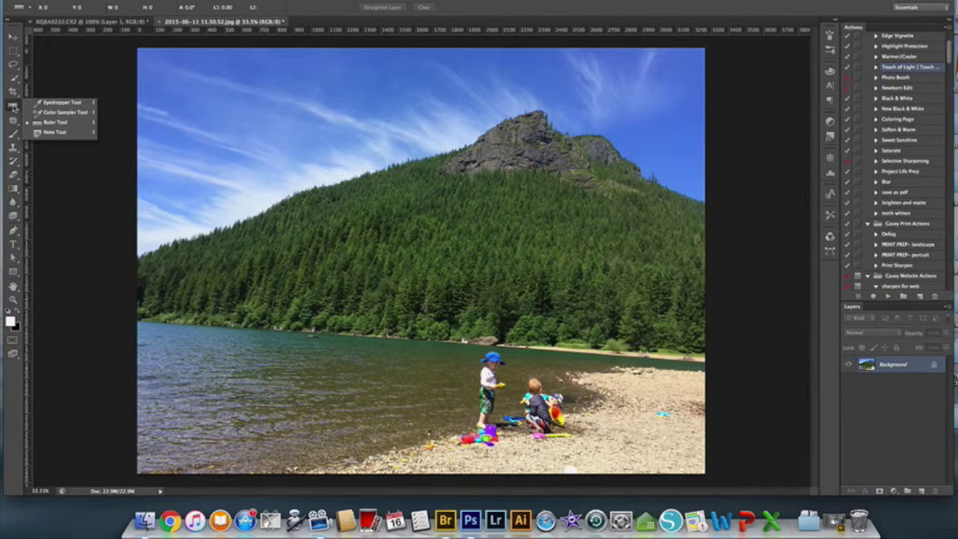
click(62, 128)
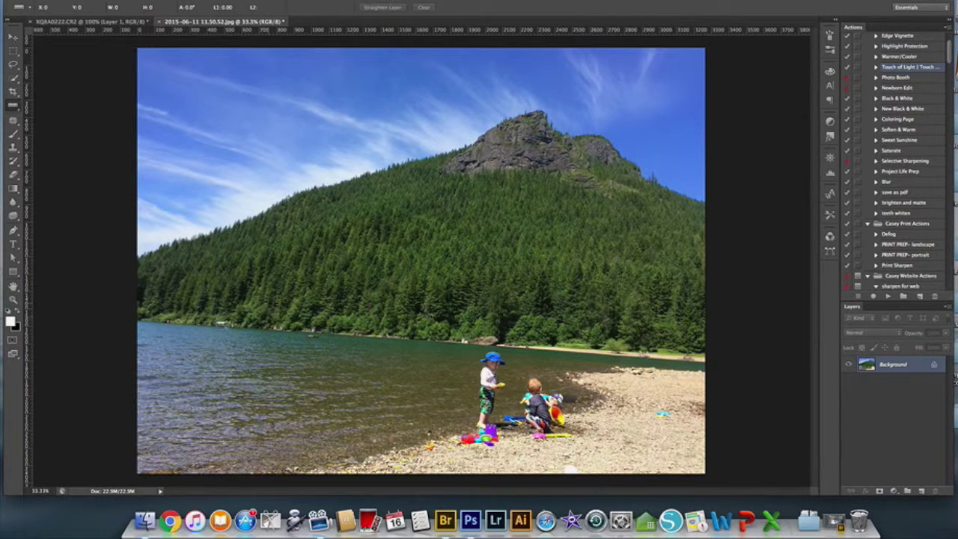
drag(213, 317, 667, 348)
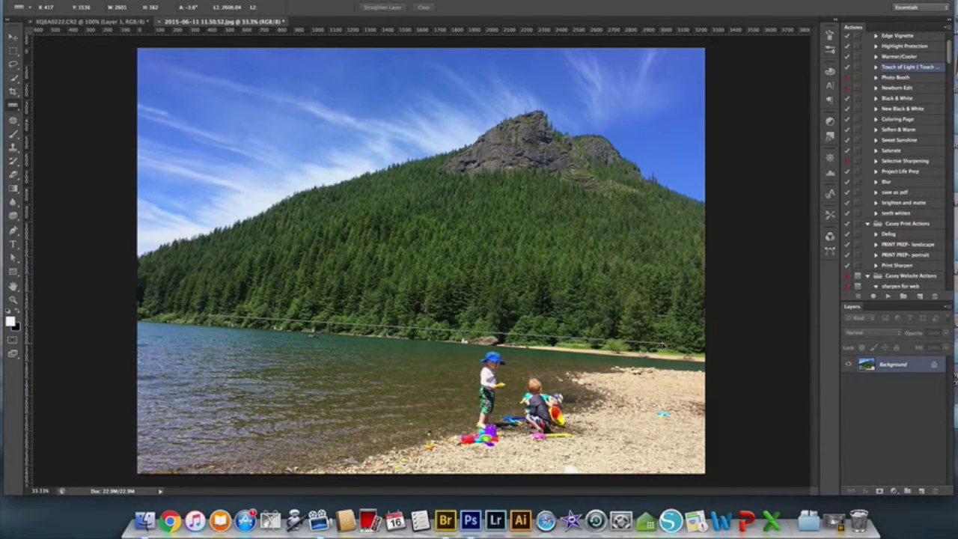
drag(667, 348, 667, 347)
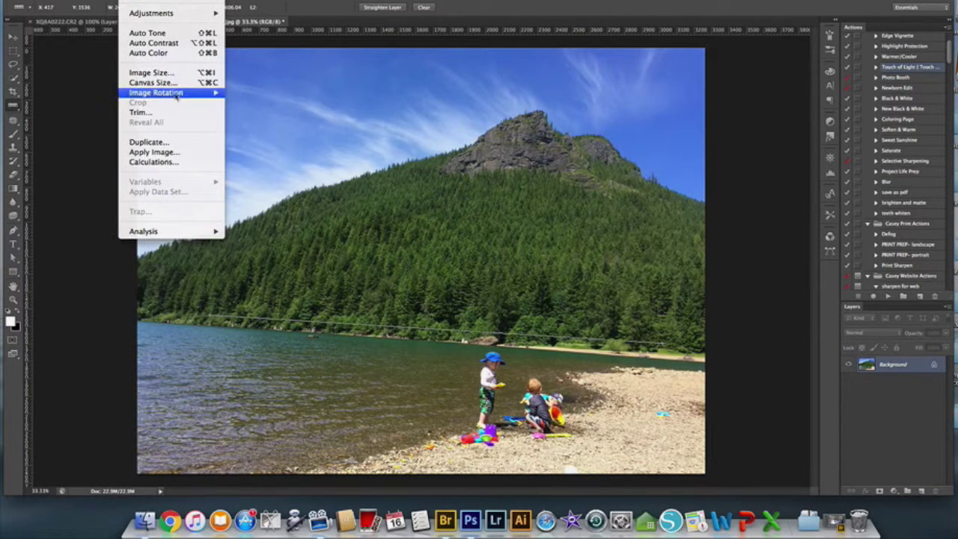
Rotate the canvas 3.56° counterclockwise to level the shoreline.
mouse_move(177, 92)
click(262, 124)
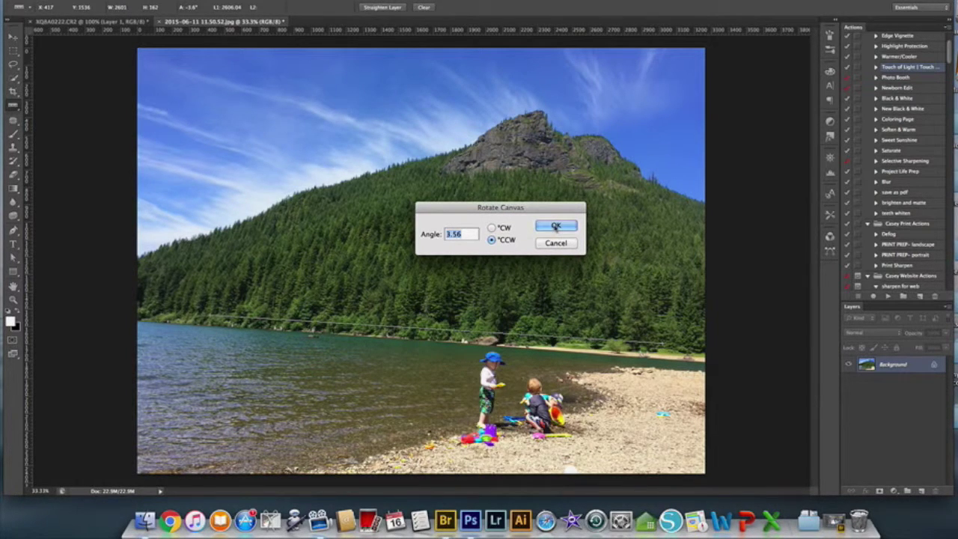
click(555, 226)
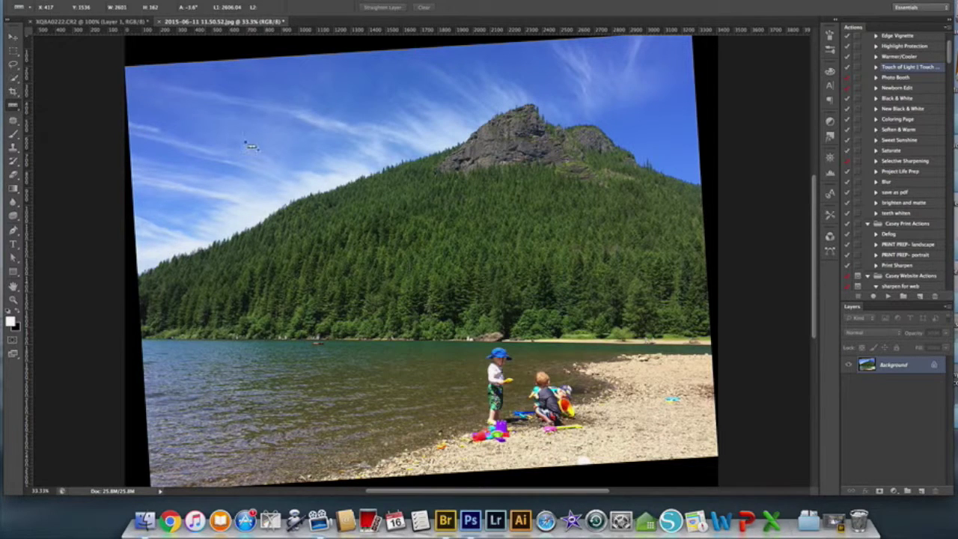
Crop the rotated lake photo at the 12 by 8 inch ratio, tightening the frame to exclude the black edges.
click(13, 90)
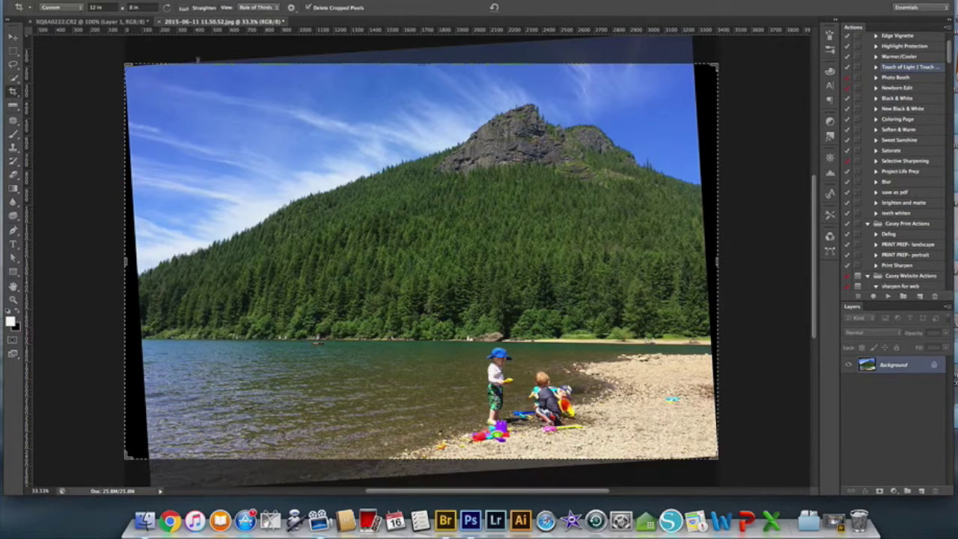
drag(126, 66, 140, 72)
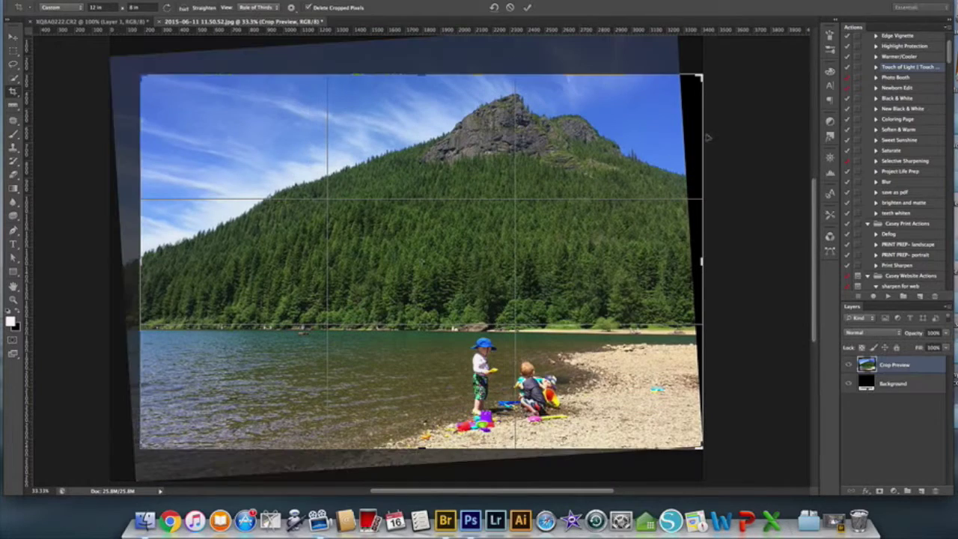
drag(697, 78, 687, 84)
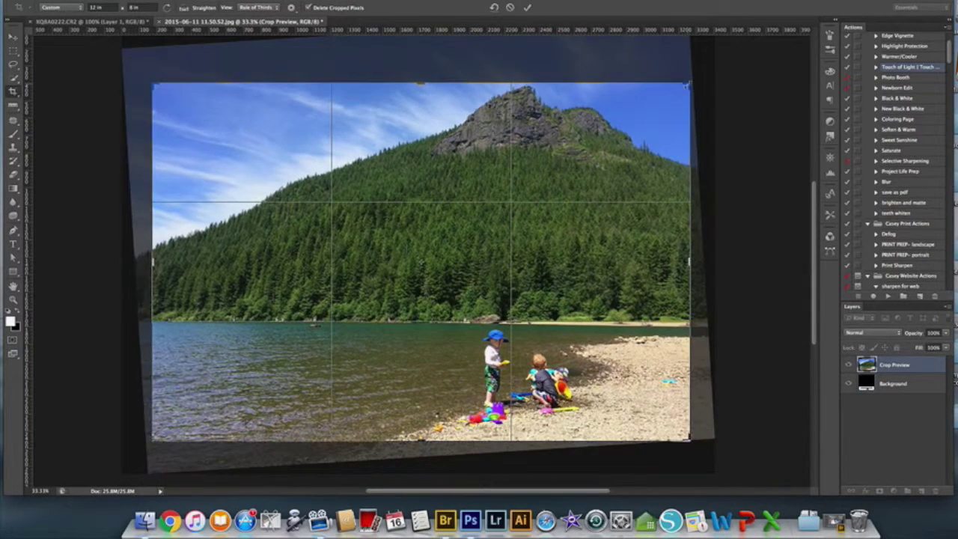
key(Return)
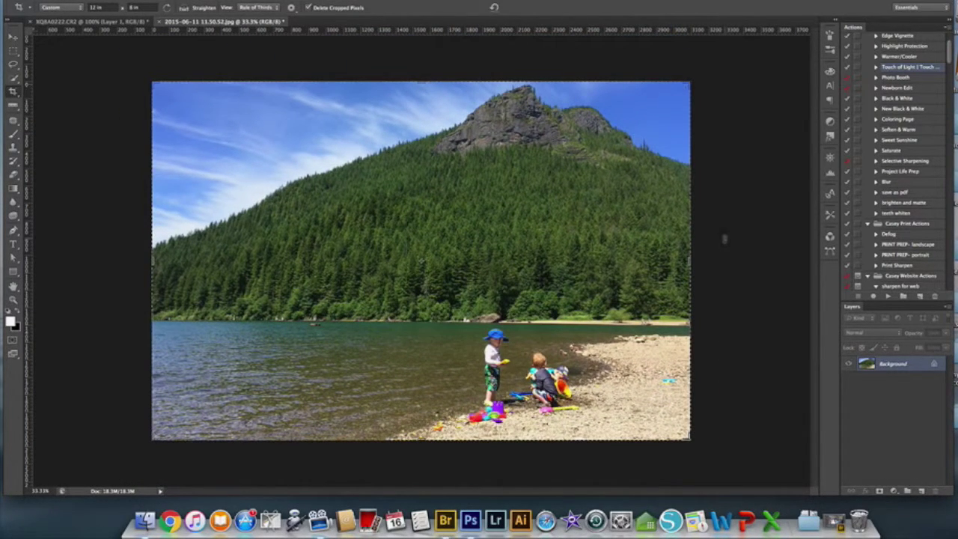